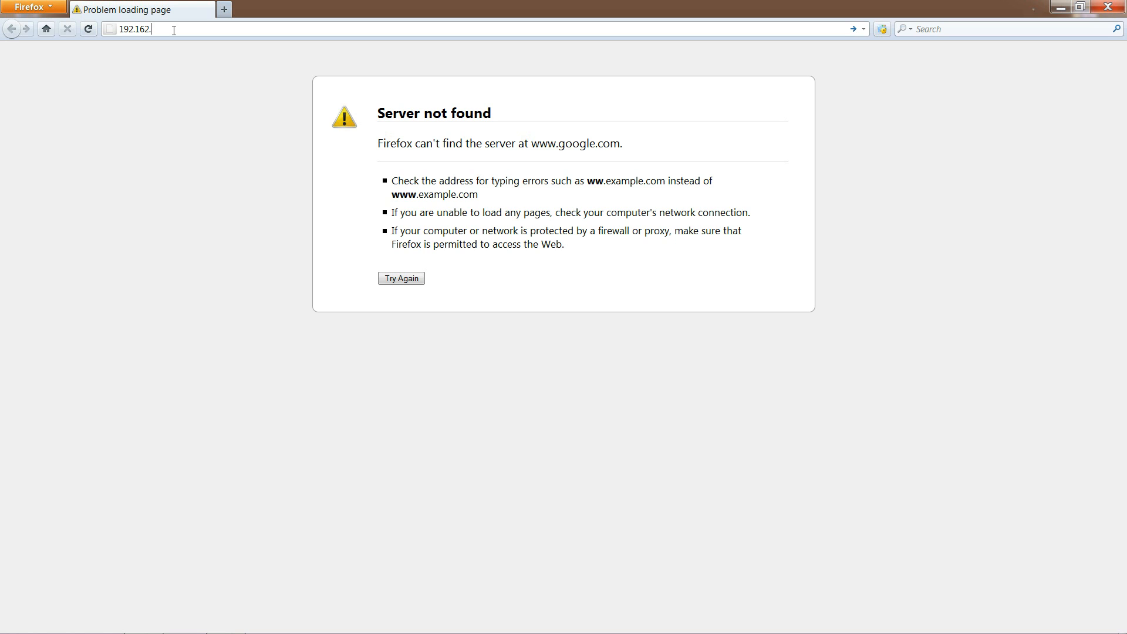
Step: Correct the address bar entry to the router's IP 192.168.1.1
{"action": "key", "text": "BackSpace"}
{"action": "key", "text": "BackSpace"}
{"action": "type", "text": "8"}
{"action": "type", "text": ".1.1"}
Step: Log into the router at 192.168.1.1 as admin and load its Router Status page
{"action": "key", "text": "Return"}
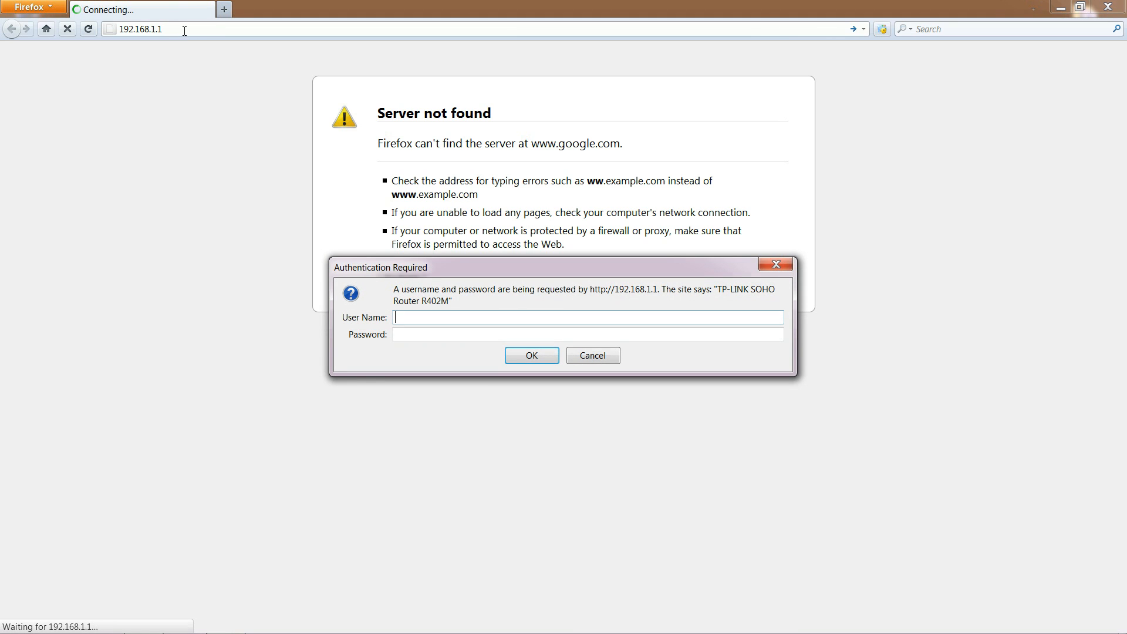
{"action": "type", "text": "admin"}
{"action": "key", "text": "Tab"}
{"action": "type", "text": "admin"}
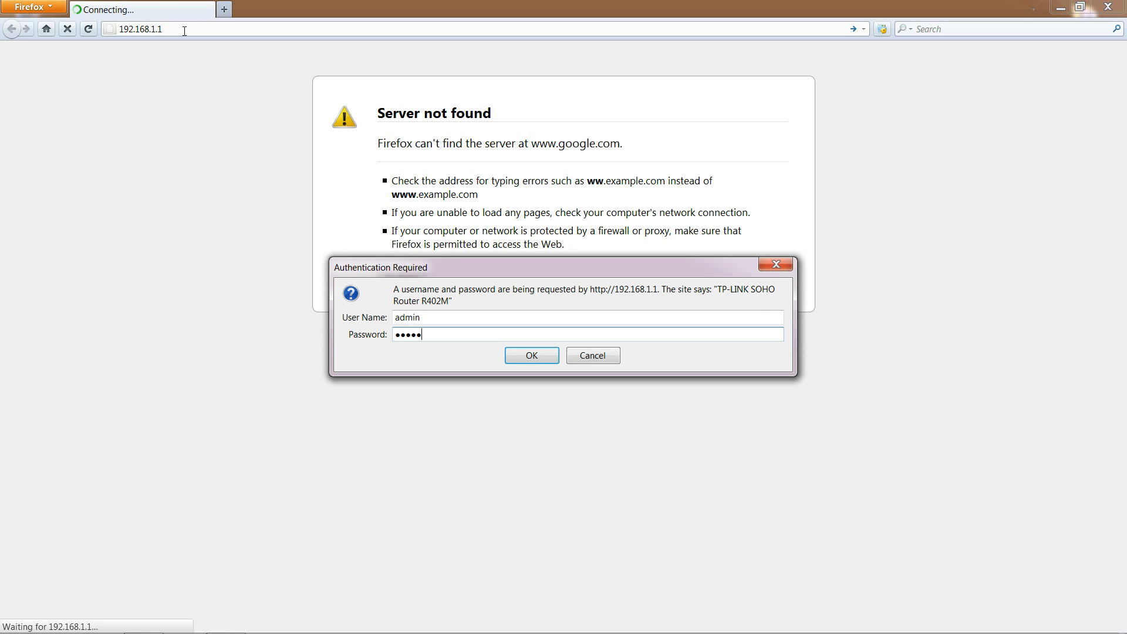
{"action": "left_click", "coordinate": [532, 355]}
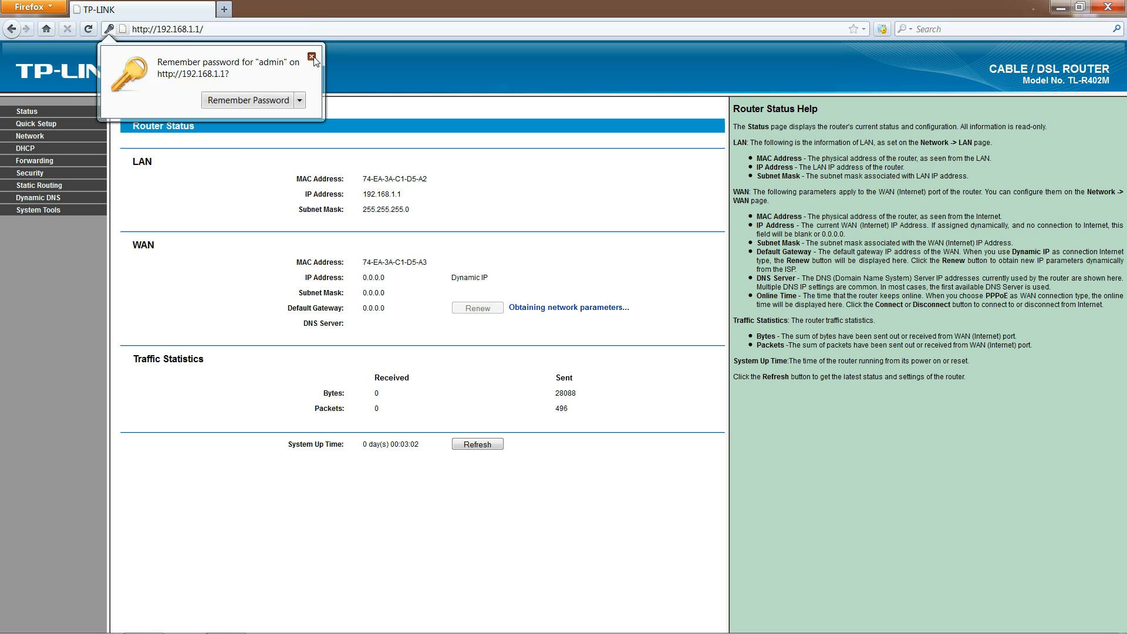
Step: Dismiss Firefox's offer to remember the router password
{"action": "left_click", "coordinate": [311, 57]}
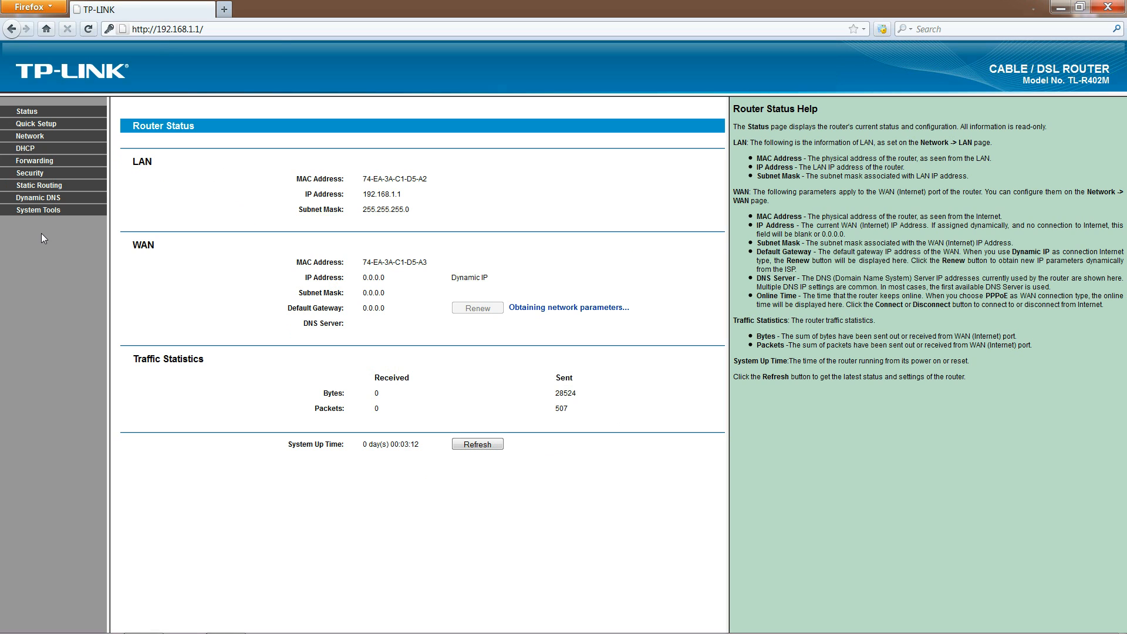
{"action": "left_click", "coordinate": [38, 137]}
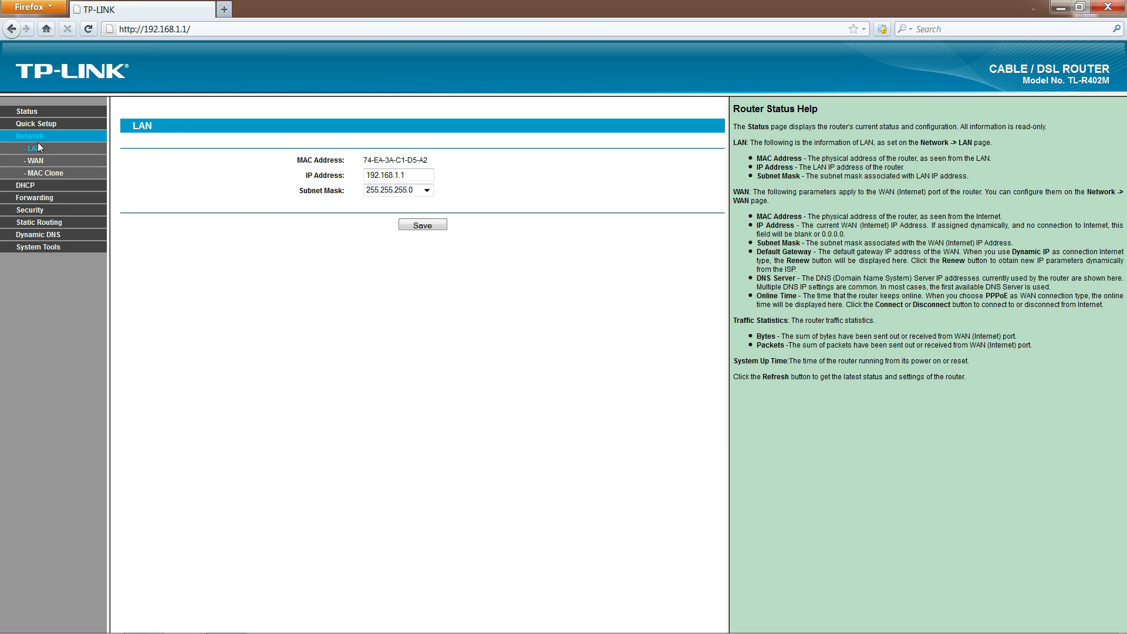
{"action": "left_click", "coordinate": [45, 173]}
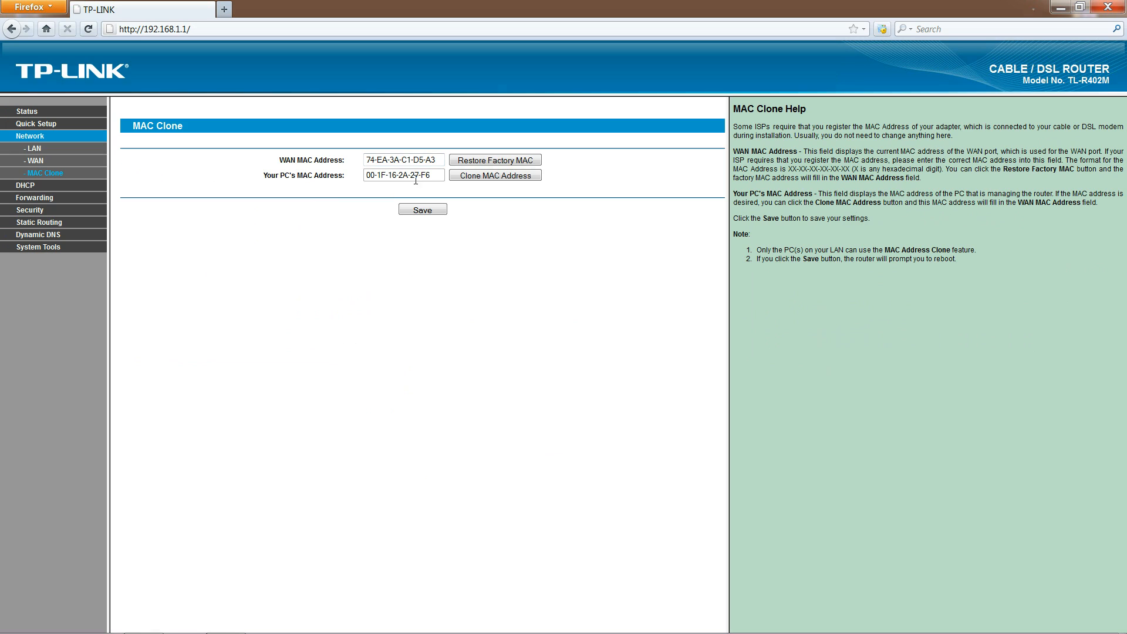
Step: Clone the PC's MAC 00-1F-16-2A-27-F6 into the WAN MAC and save it
{"action": "left_click", "coordinate": [494, 178]}
{"action": "left_click", "coordinate": [423, 210]}
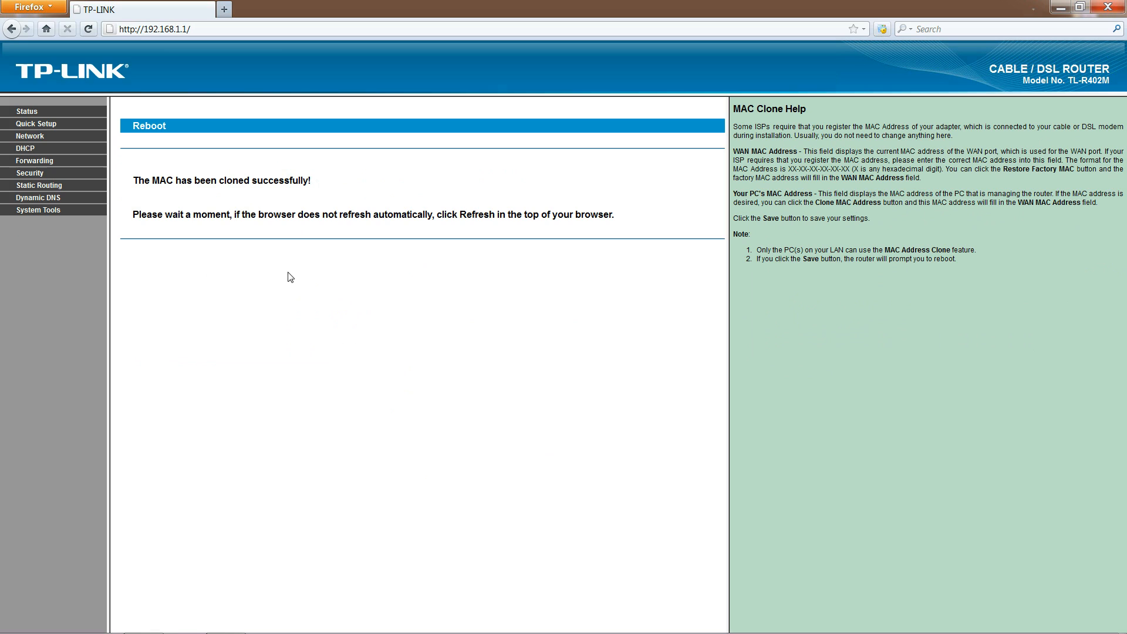
Step: Leave the browser and show the bare Windows desktop
{"action": "key", "text": "super+d"}
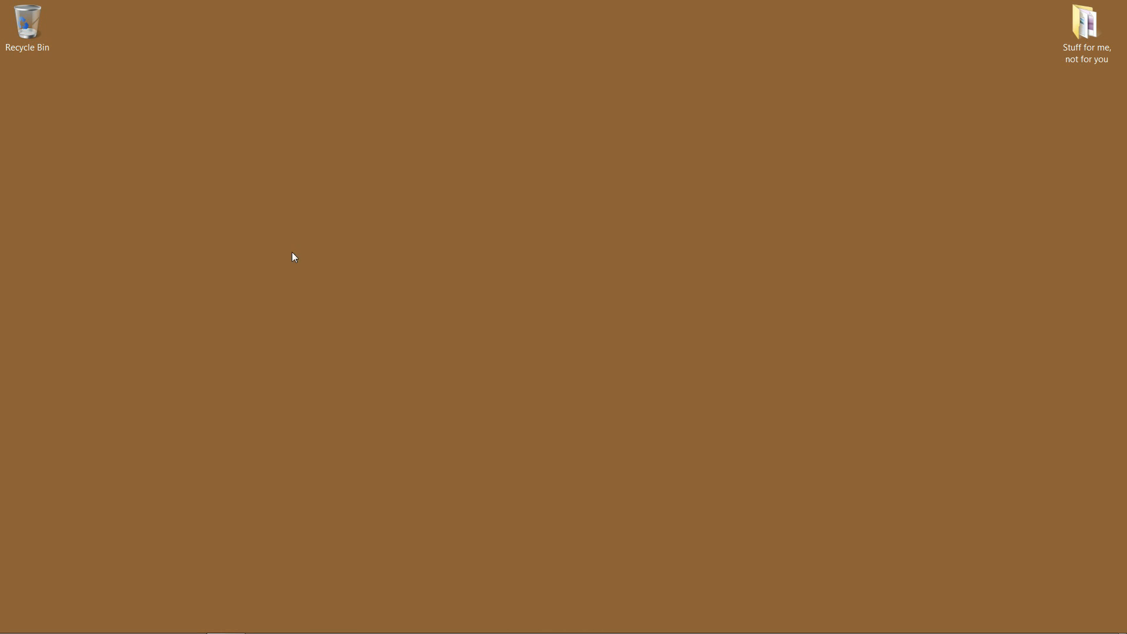